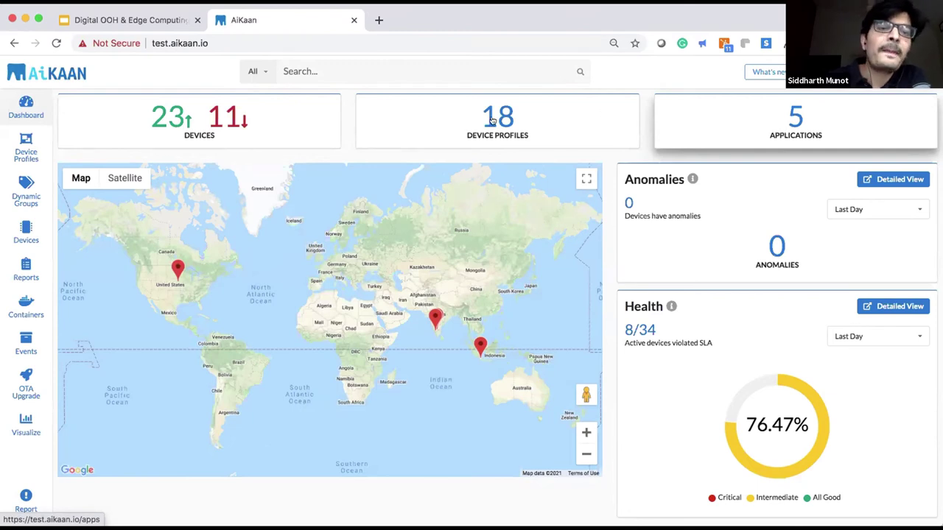
- Open a browser terminal for android-device-ZH33L258D6 from the devices list and list its root directory with ls
left_click(244, 128)
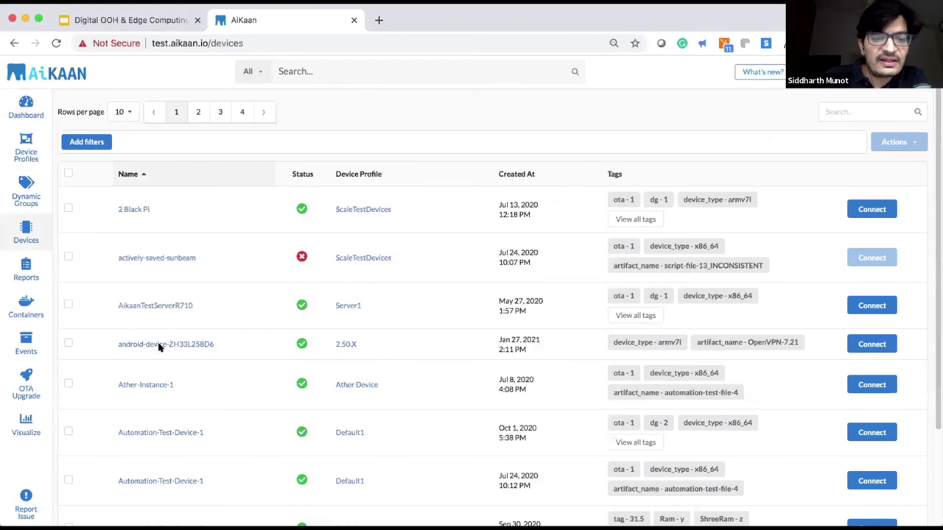
left_click(854, 343)
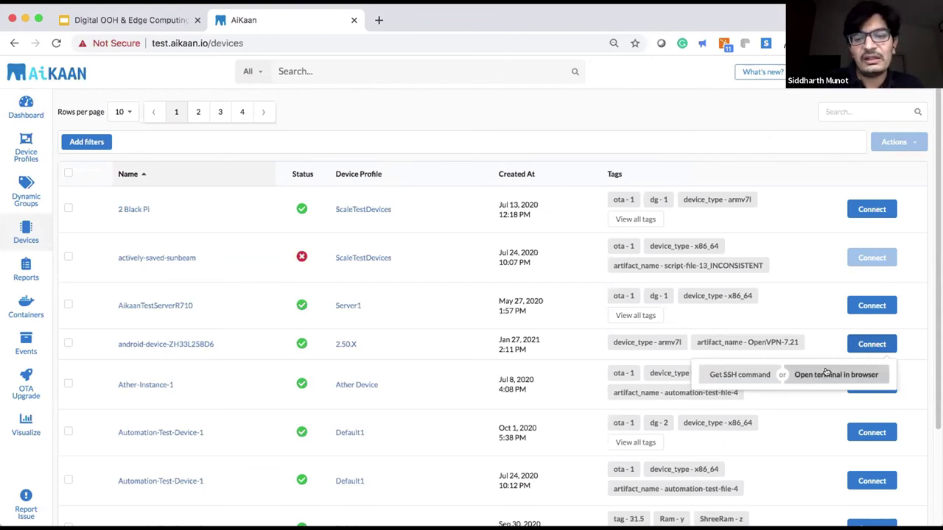
left_click(826, 373)
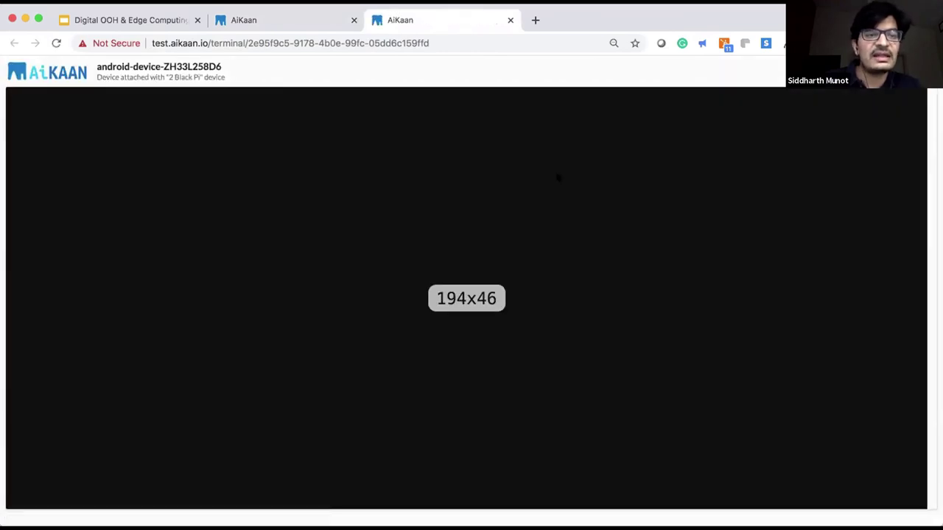
type("ls")
key("Return")
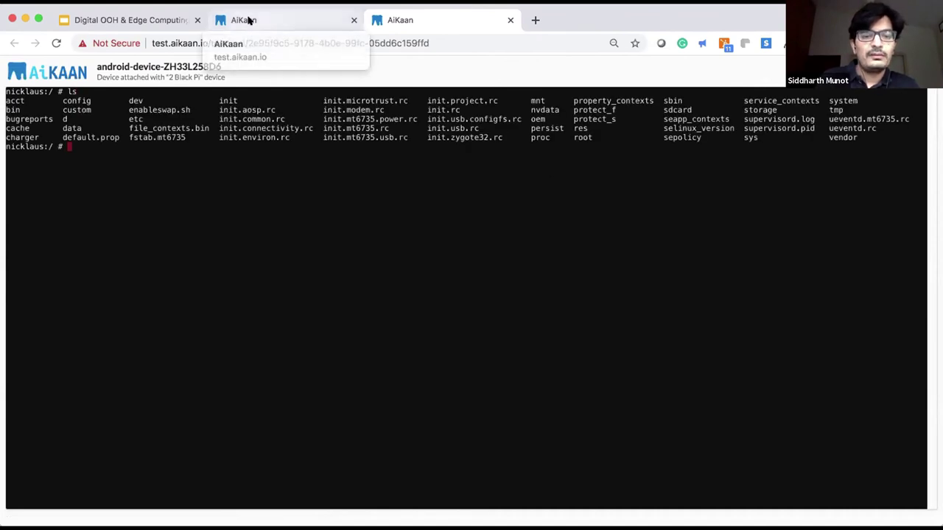
- From the info page of android-device-ZH33L258D6, execute the GetListOfInstalledPackages command, view its output and close the command dialog
left_click(247, 19)
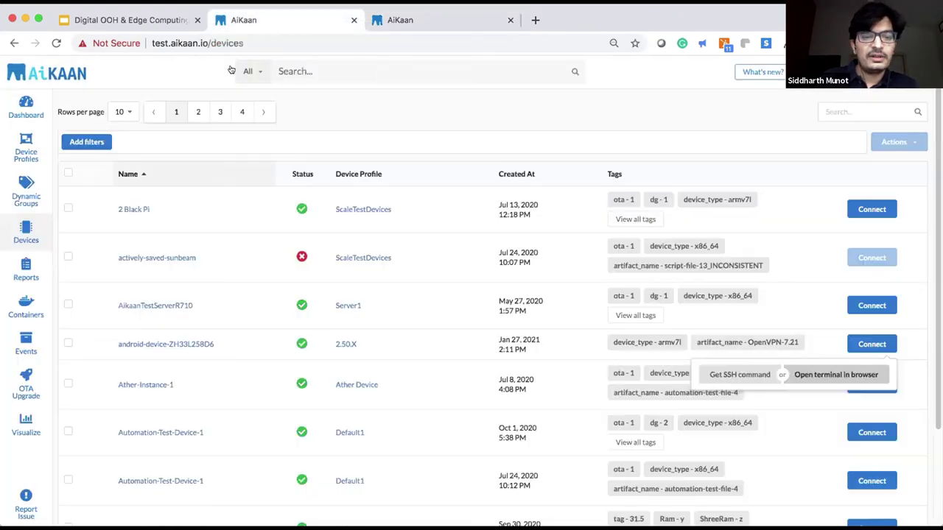
left_click(144, 343)
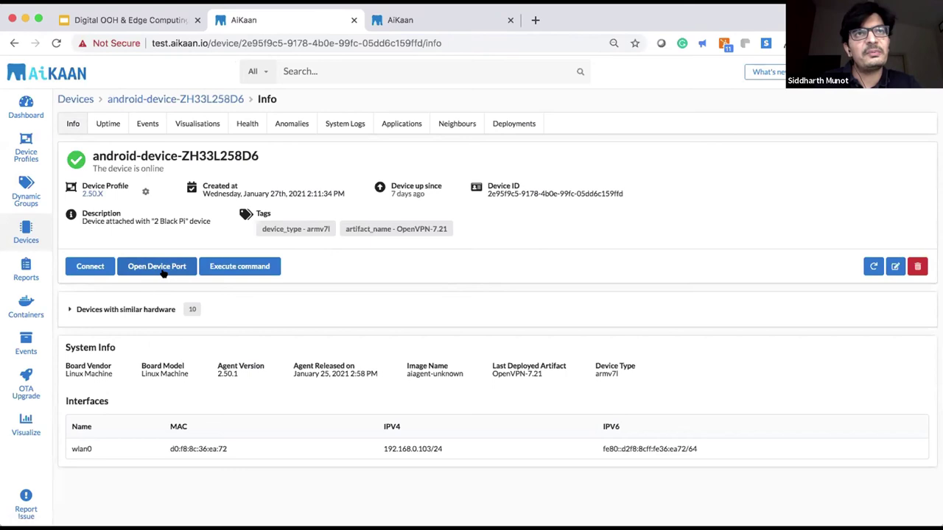
left_click(249, 273)
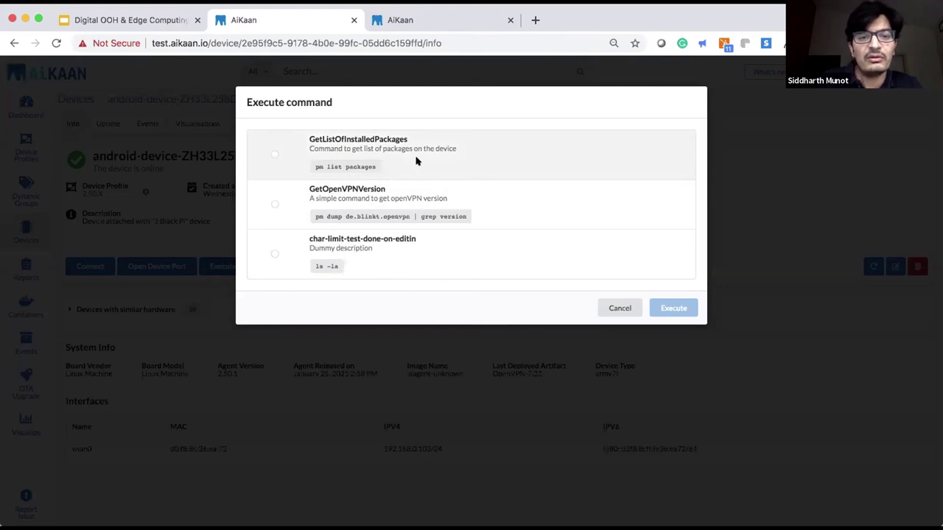
left_click(271, 152)
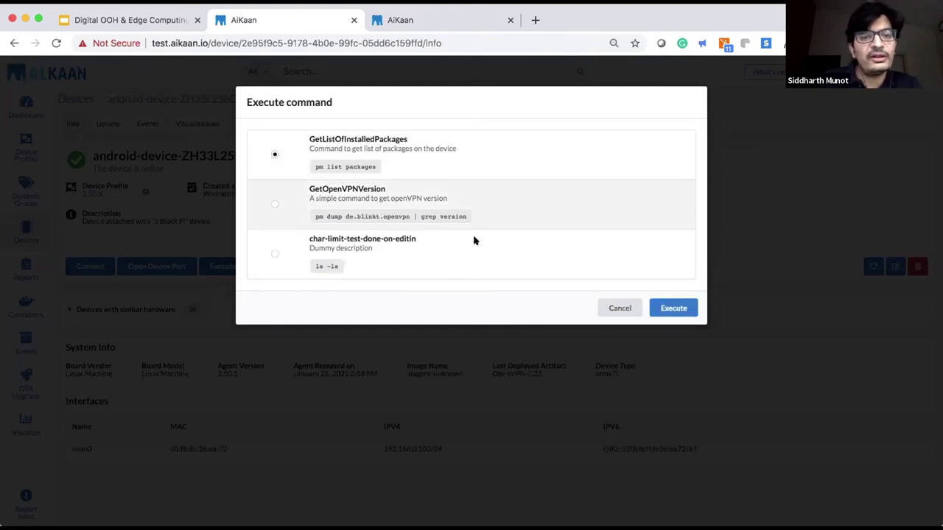
left_click(673, 308)
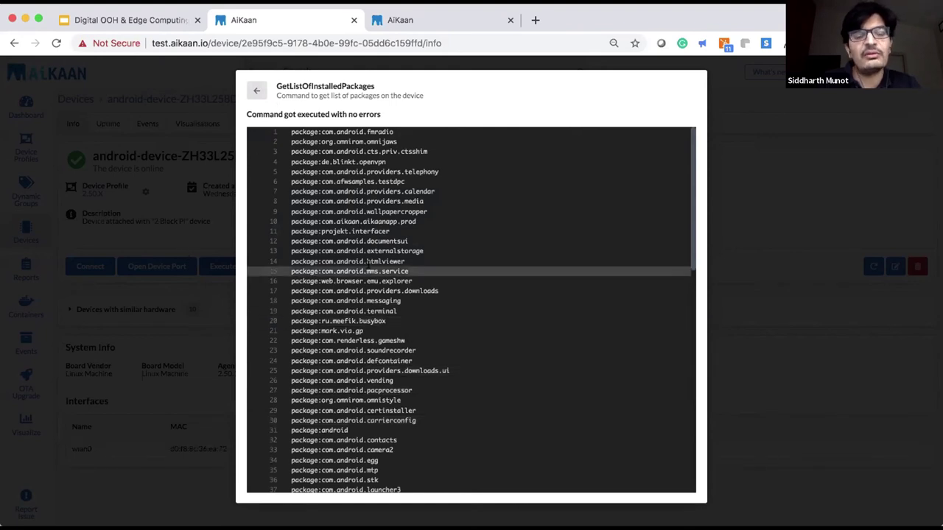
left_click(258, 91)
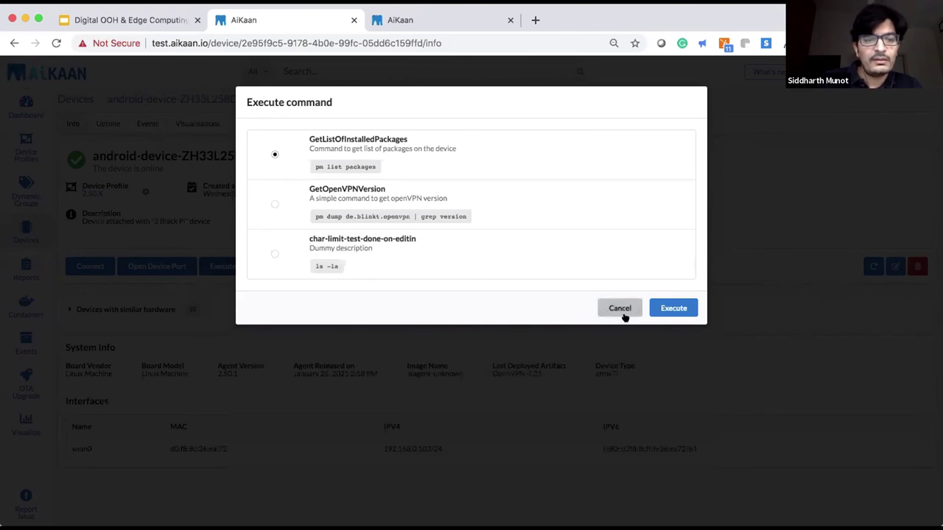
left_click(625, 315)
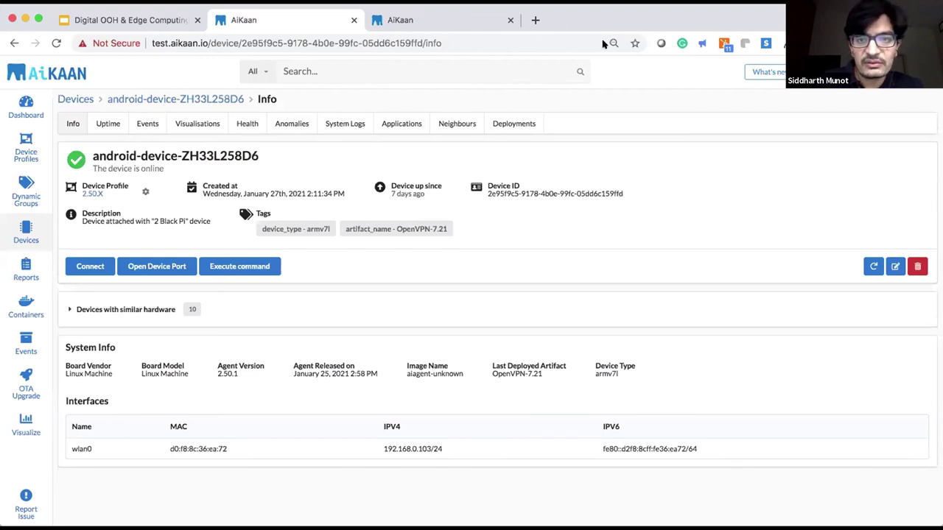
- Generate the access URL for device port 5555 and copy it
left_click(146, 265)
left_click(106, 296)
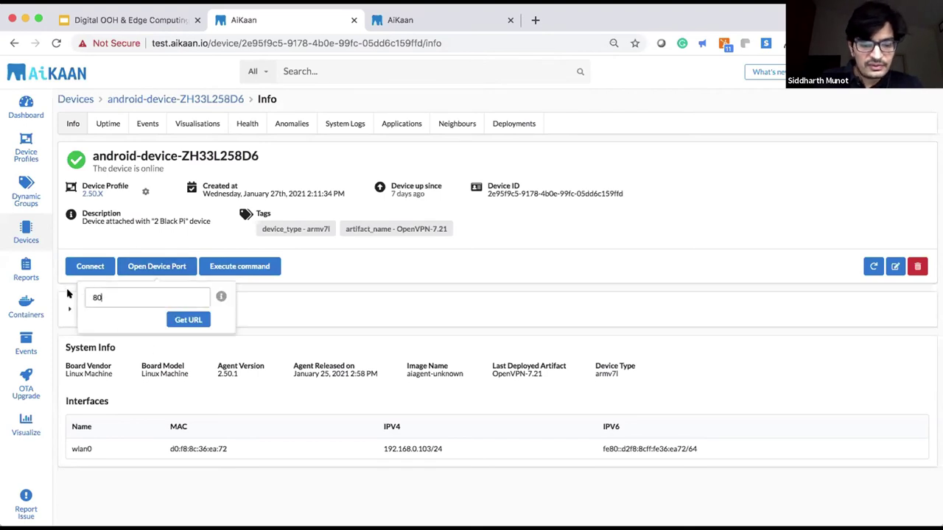
double_click(106, 295)
type("5555")
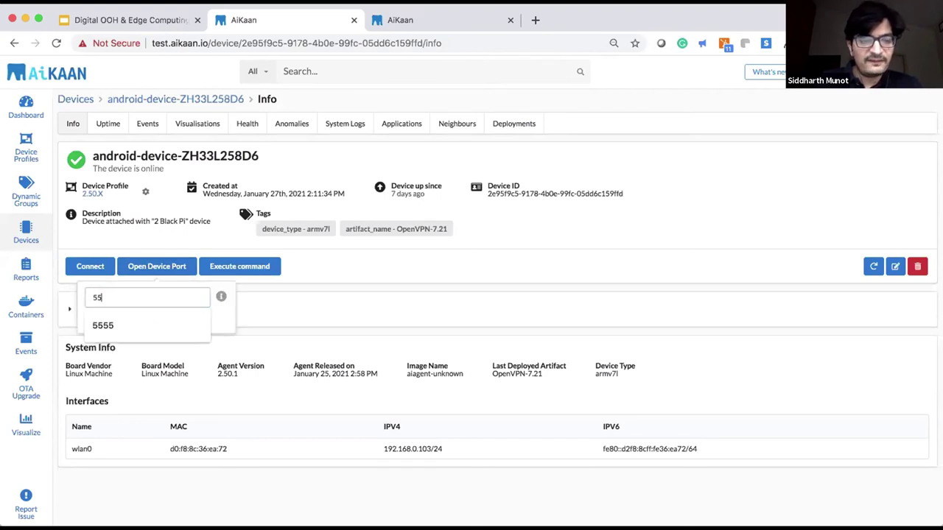
left_click(194, 320)
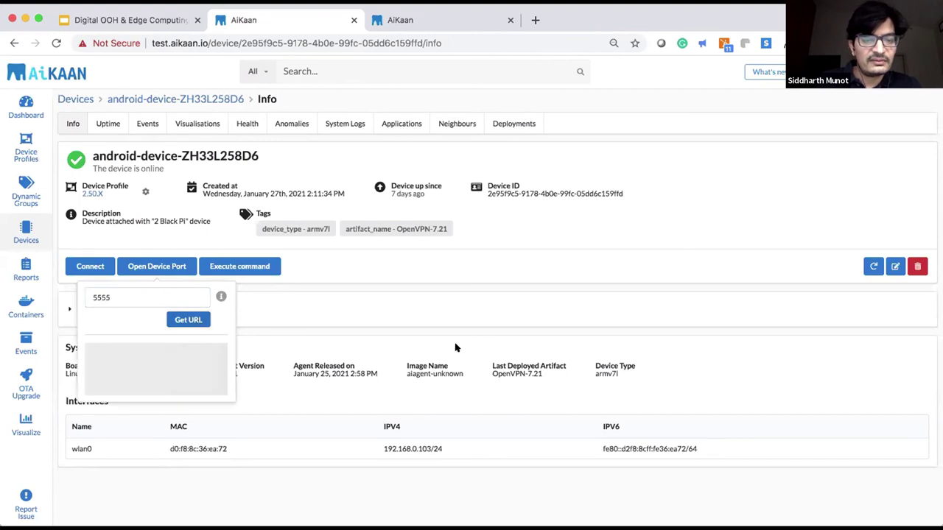
left_click(145, 376)
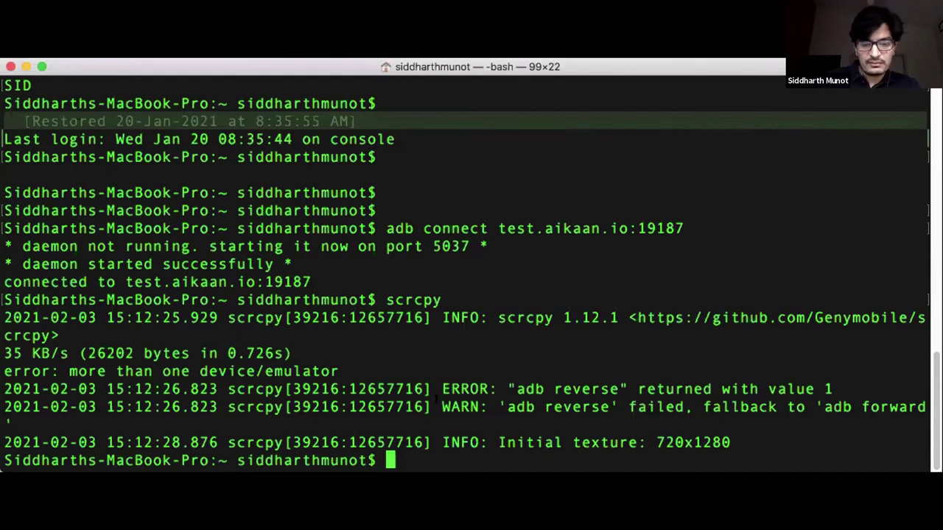
- Switch to the Terminal app, run adb connect test.aikaan.io:19048 and try to start screen mirroring with scrcpy
key("Return")
key("Return")
type("adb connect")
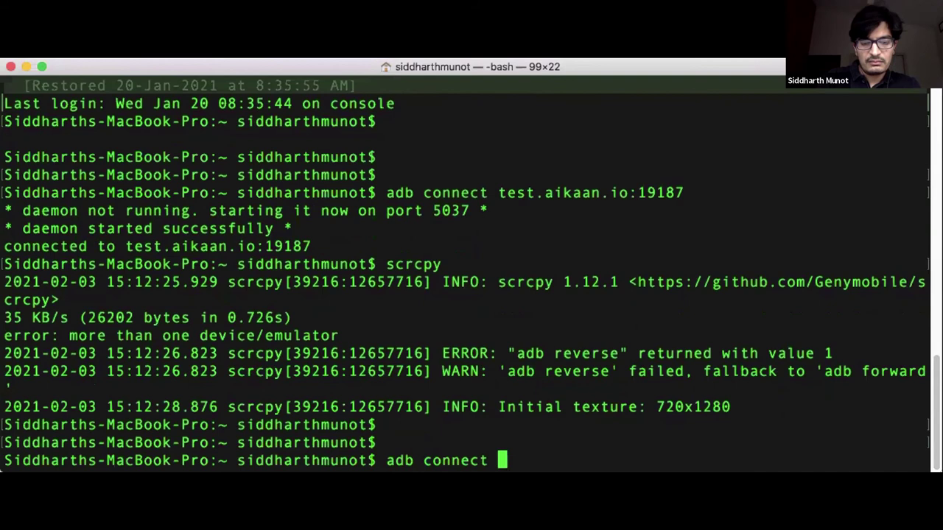
key("super+v")
key("Return")
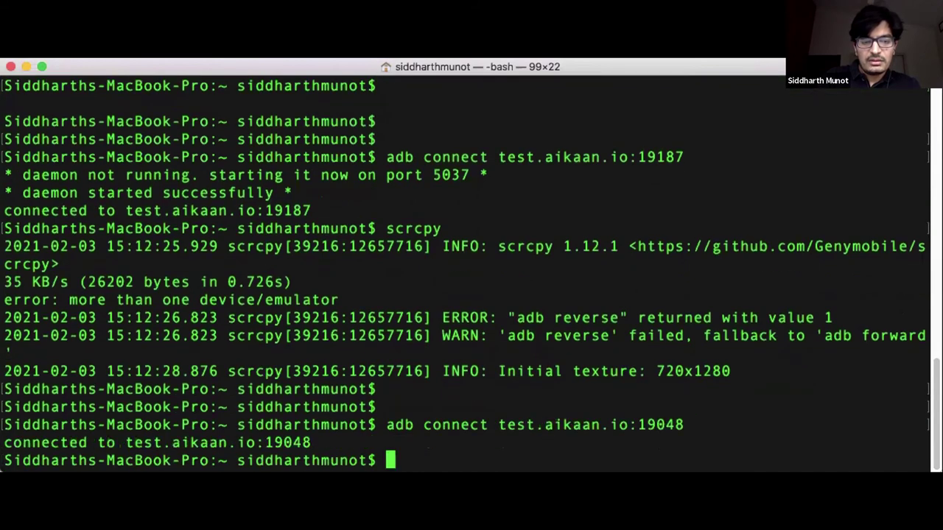
type("scrcpy")
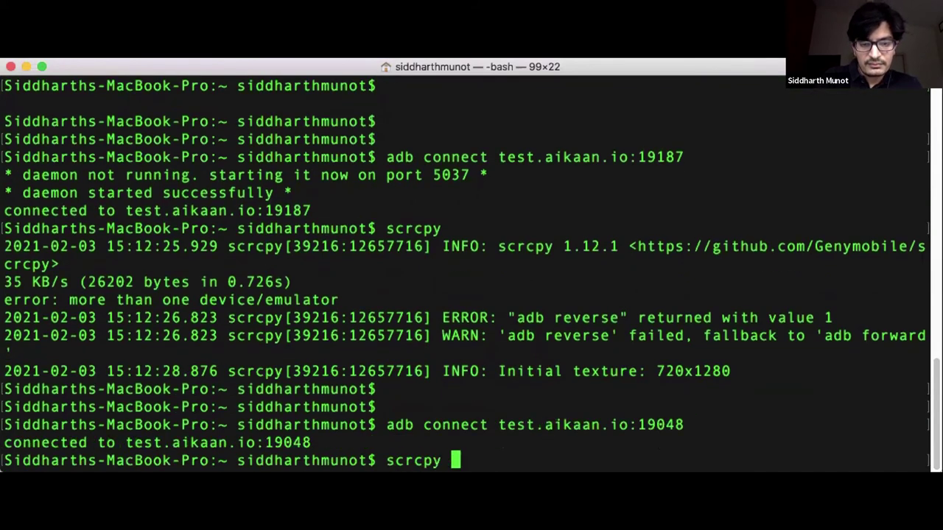
key("Return")
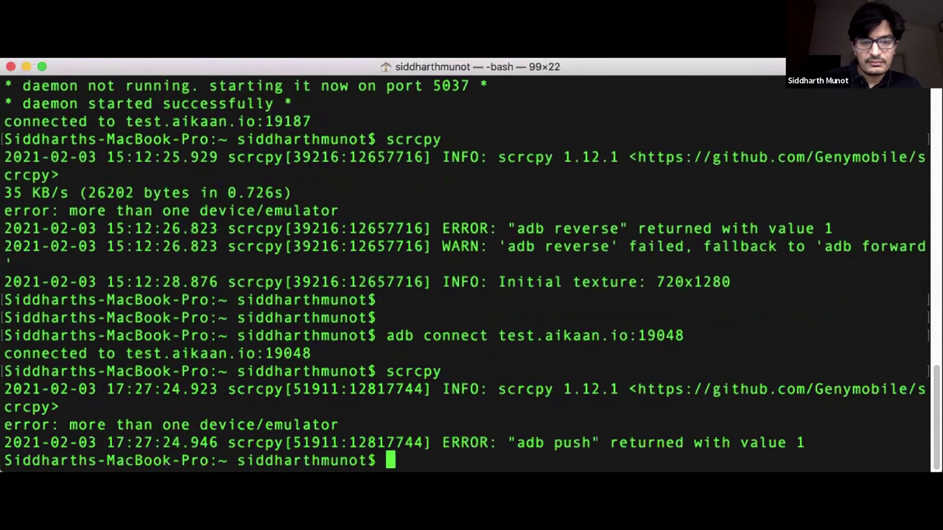
- Run adb disconnect to drop all existing connections, and reconnect with adb connect test.aikaan.io:19048
type("adb disconnect")
key("Return")
key("Return")
key("Return")
key("Up")
key("Up")
key("Up")
key("Return")
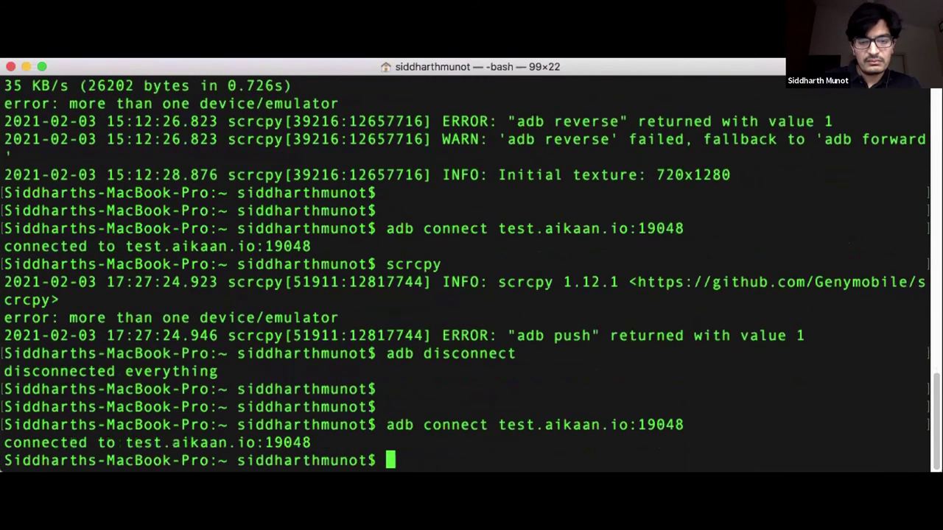
- Run scrcpy to mirror the connected device's screen
type("s")
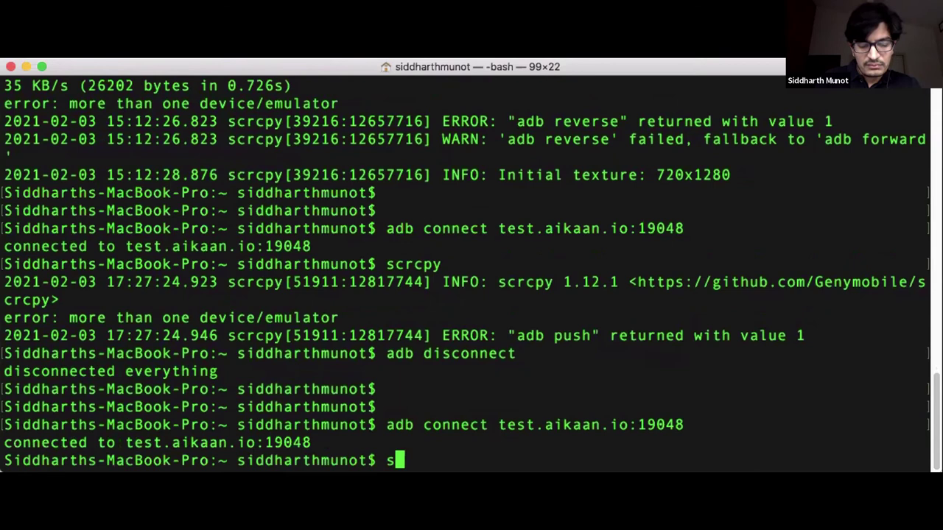
type("rcc")
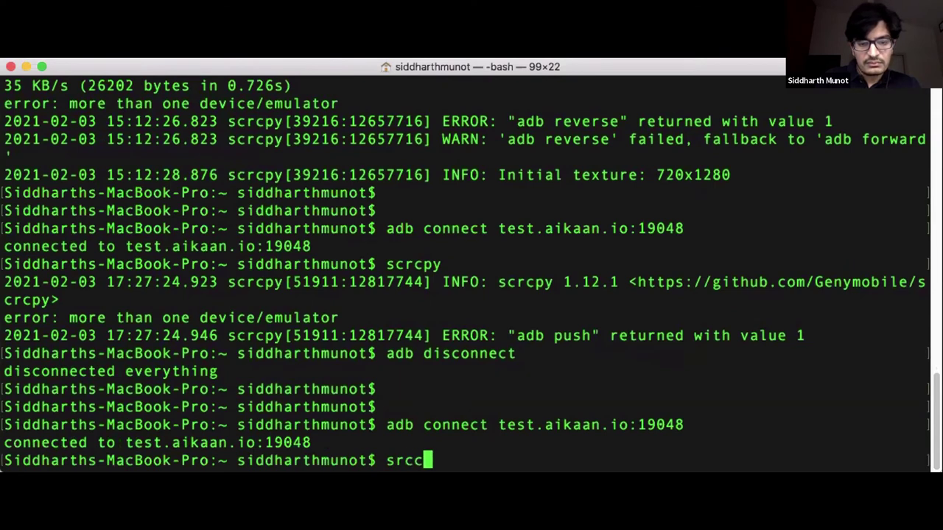
key("BackSpace")
key("BackSpace")
key("BackSpace")
type("c")
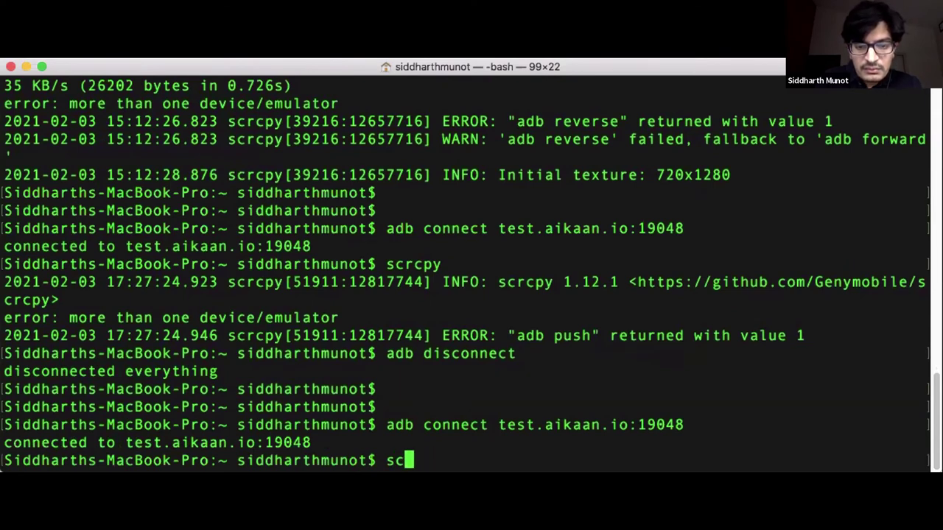
key("Tab")
key("Tab")
type("rc")
key("Tab")
key("Return")
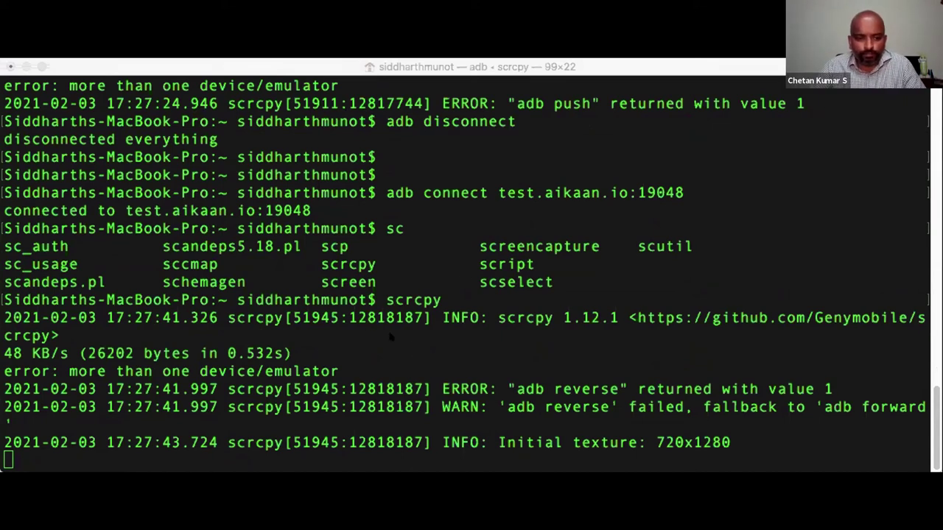
- Bring up the mirrored phone screen and open its Gallery app
left_click(839, 352)
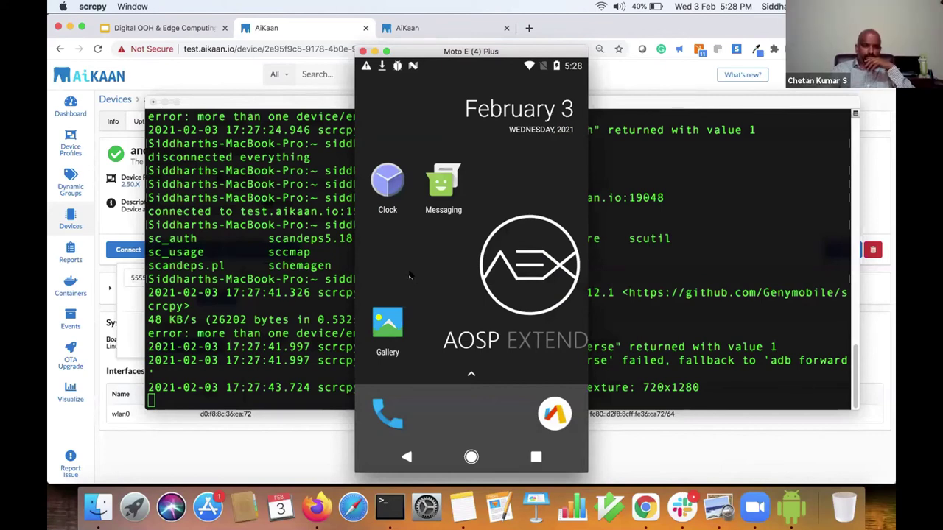
left_click(387, 322)
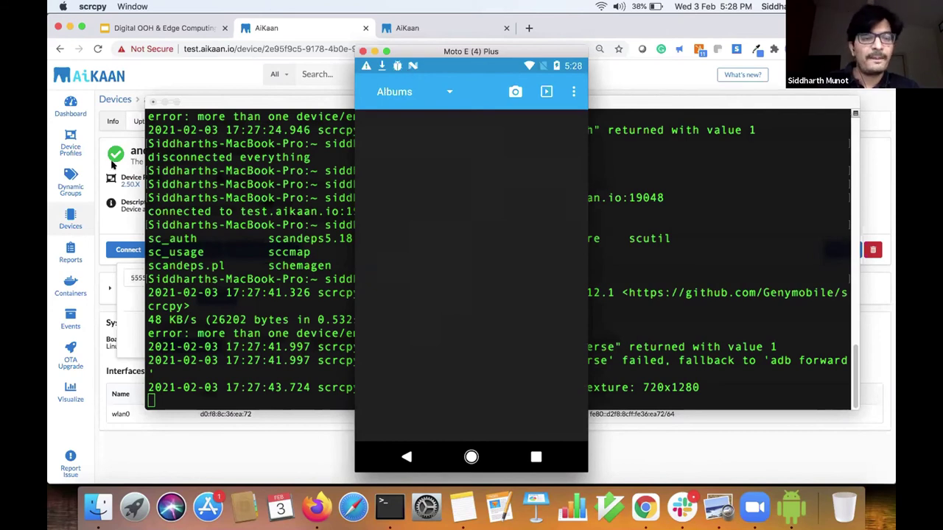
- Return to the device page in the browser, view its network uptime chart and open the February 3 12–1 am slot's health details
left_click(116, 223)
left_click(403, 243)
left_click(140, 123)
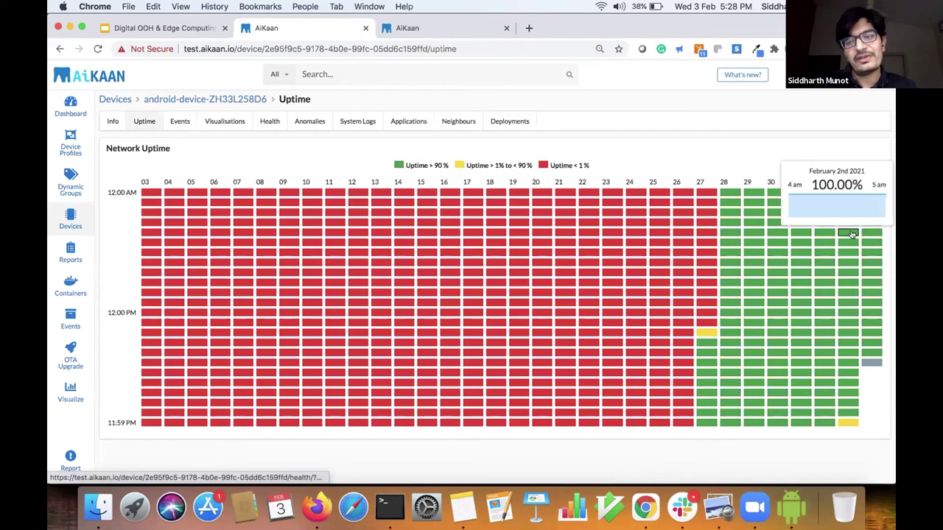
mouse_move(876, 193)
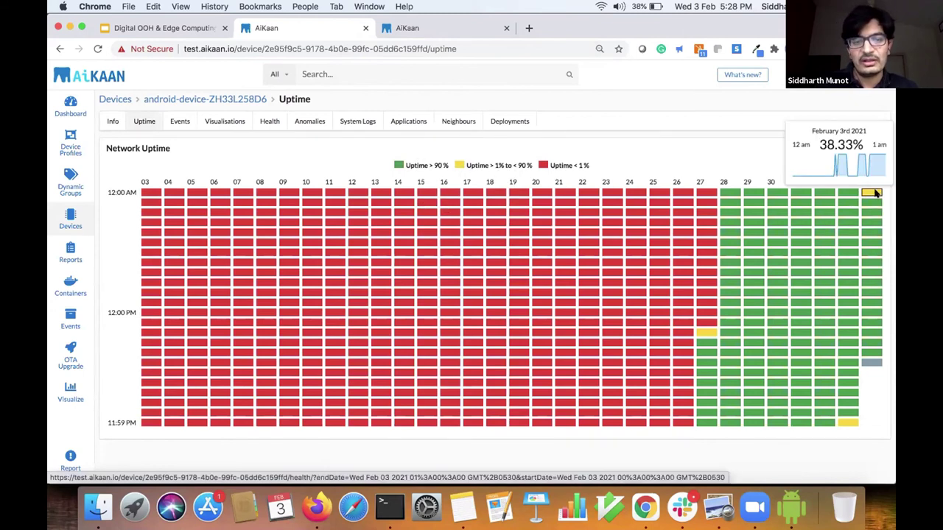
left_click(877, 192)
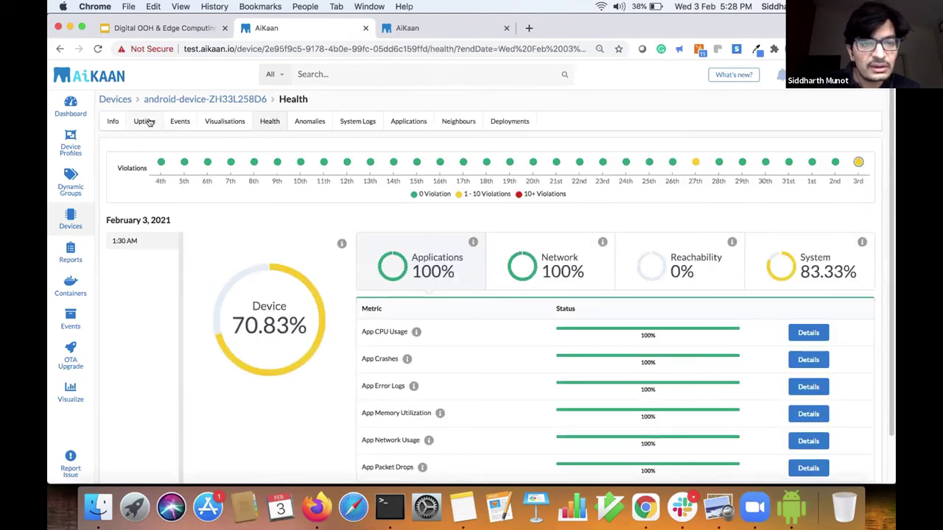
- Reopen the February 3 12–1 am slot from the uptime chart and examine the System health metrics, highlighting CPU load
left_click(146, 122)
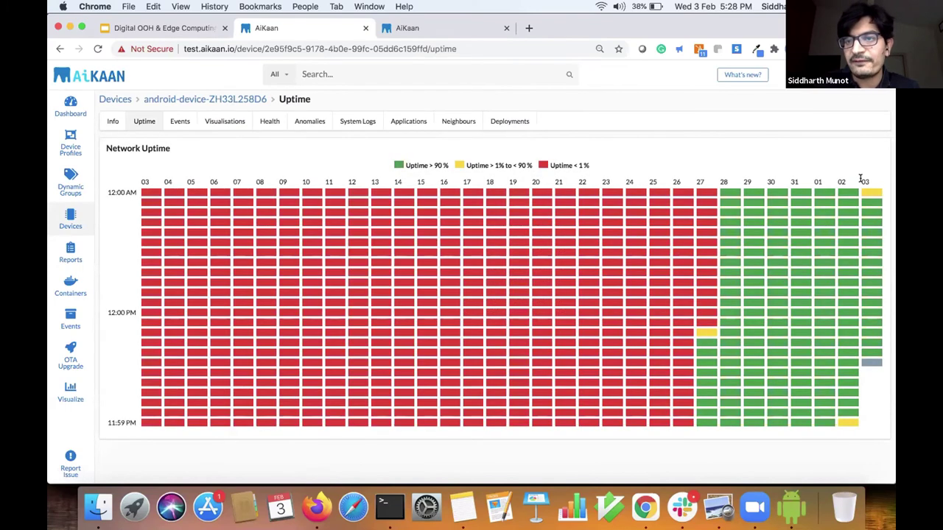
mouse_move(871, 192)
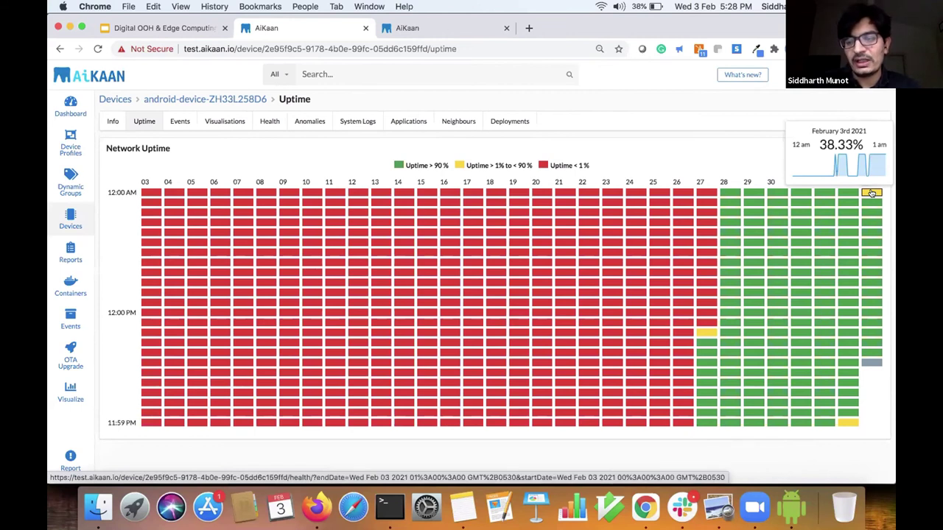
left_click(872, 193)
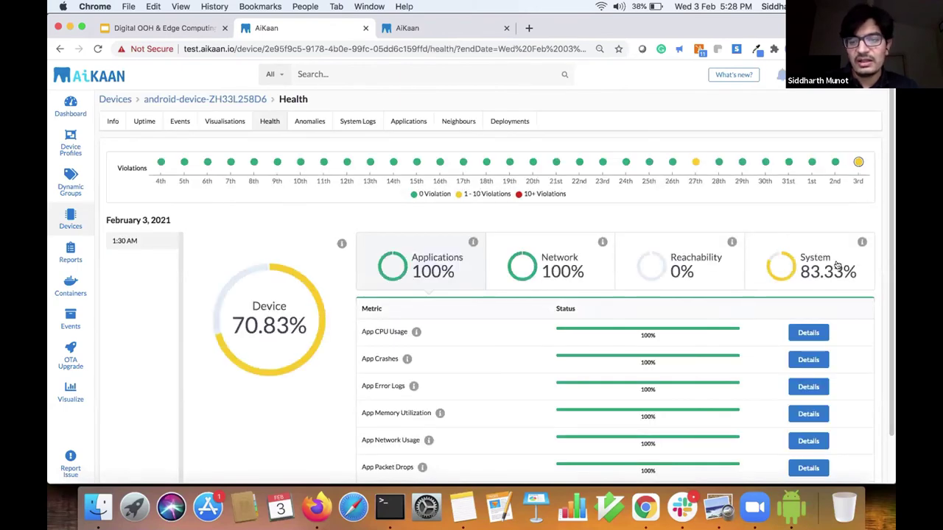
left_click(833, 263)
left_click_drag(373, 331, 495, 335)
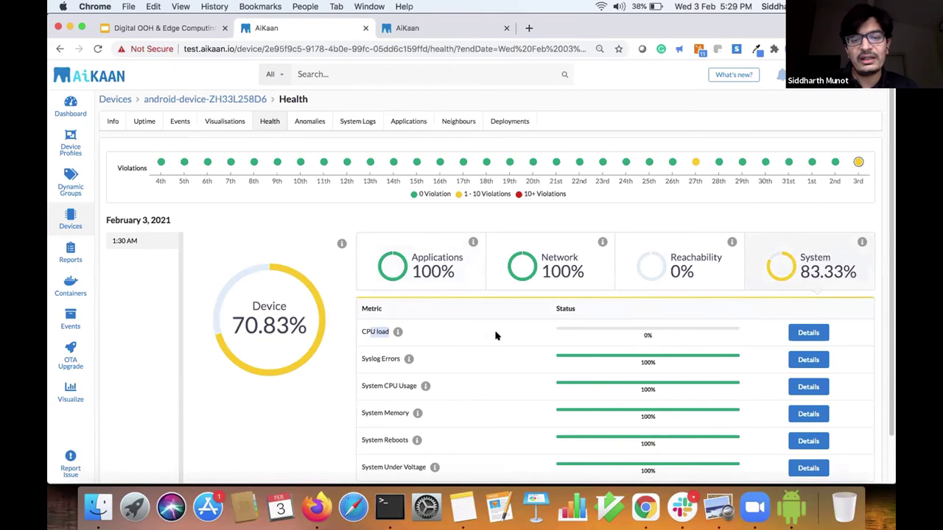
- View the device's monitored applications and open the usage details of the wpa_supplicant process
left_click(398, 123)
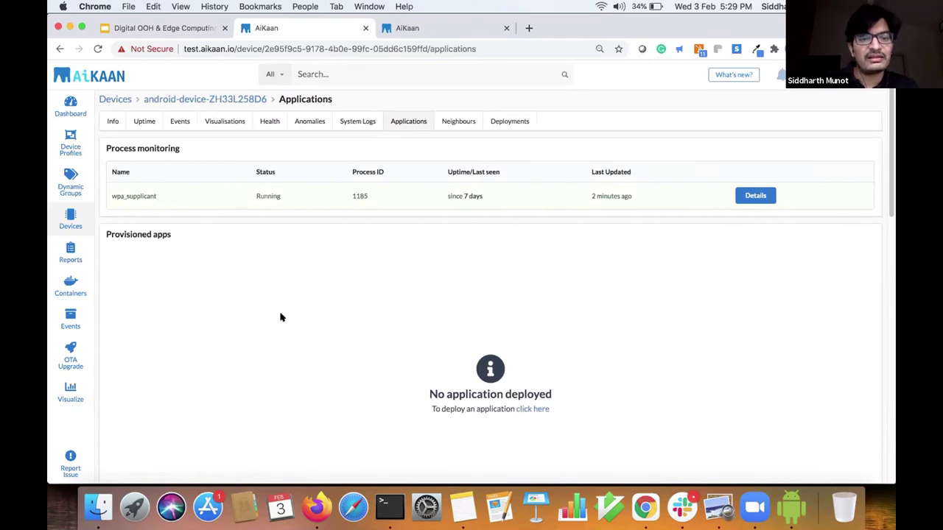
left_click(759, 198)
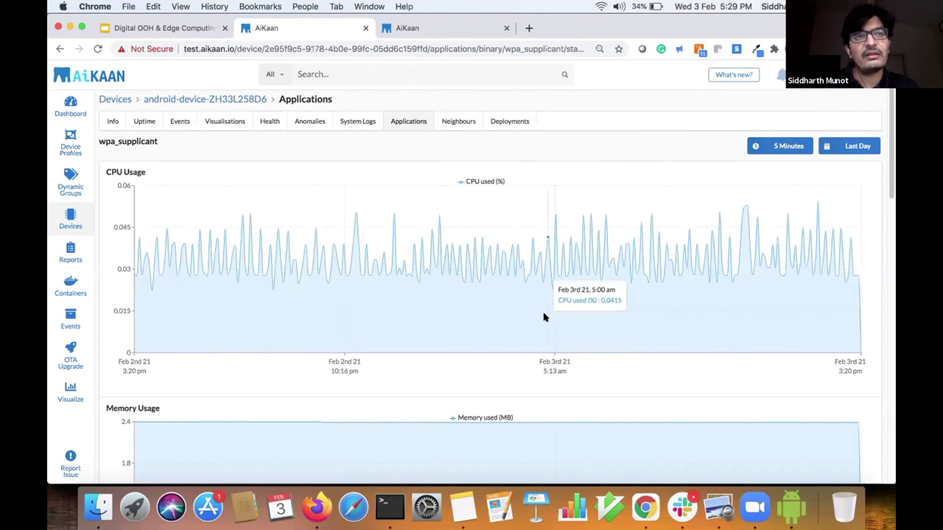
- Review the CPU, memory and data consumption charts of the wpa_supplicant process
scroll(543, 317, "down", 8)
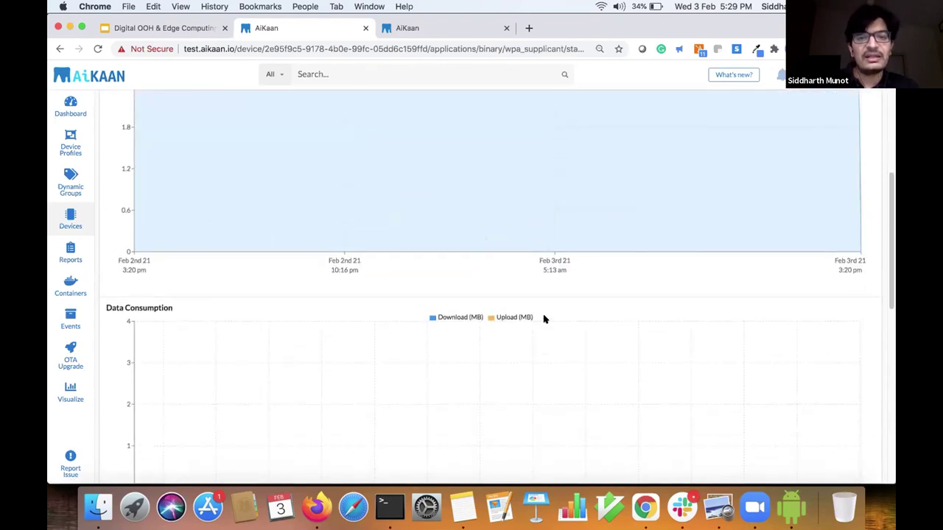
scroll(544, 317, "up", 8)
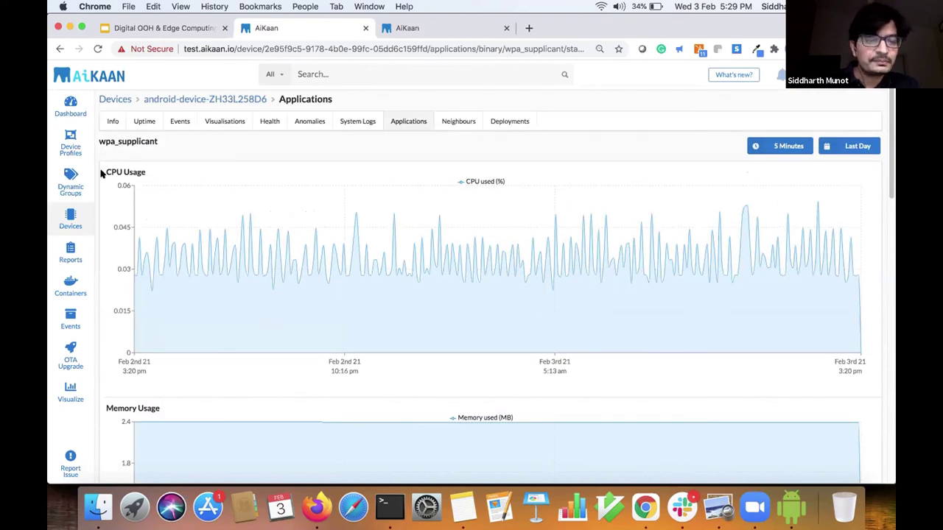
- Open the OTA Upgrade deployments and list those from the last month
left_click(67, 368)
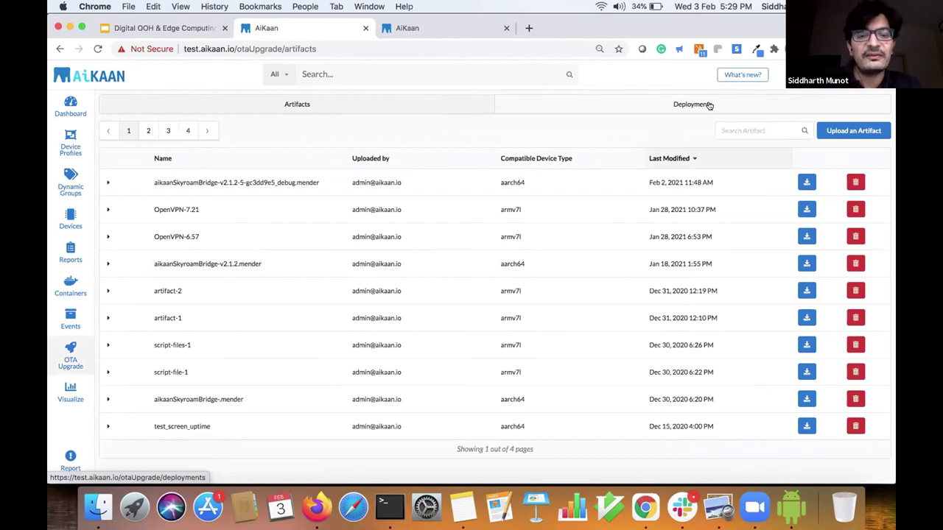
left_click(708, 105)
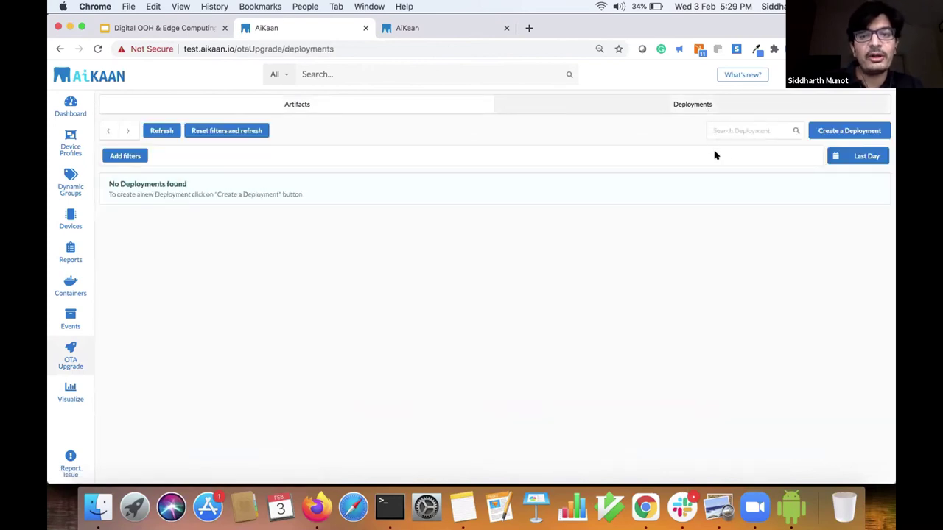
left_click(850, 156)
left_click(850, 242)
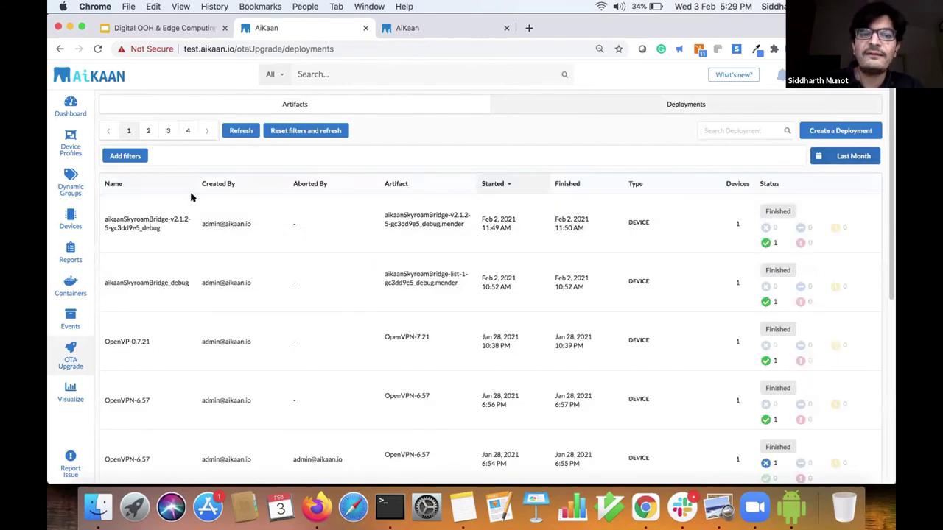
- Go to the second page of deployments and open the details of the in-progress Test-dep2 deployment
left_click(146, 132)
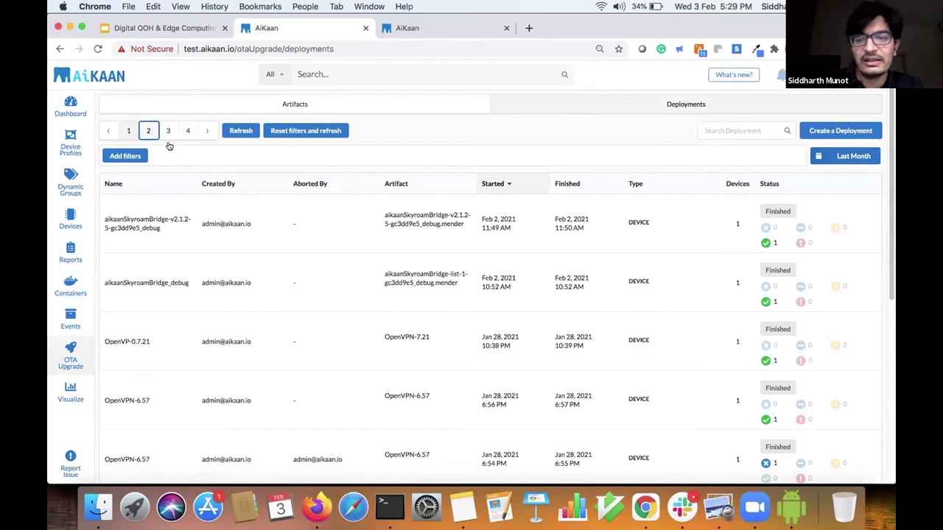
scroll(532, 315, "down", 1)
scroll(532, 315, "down", 2)
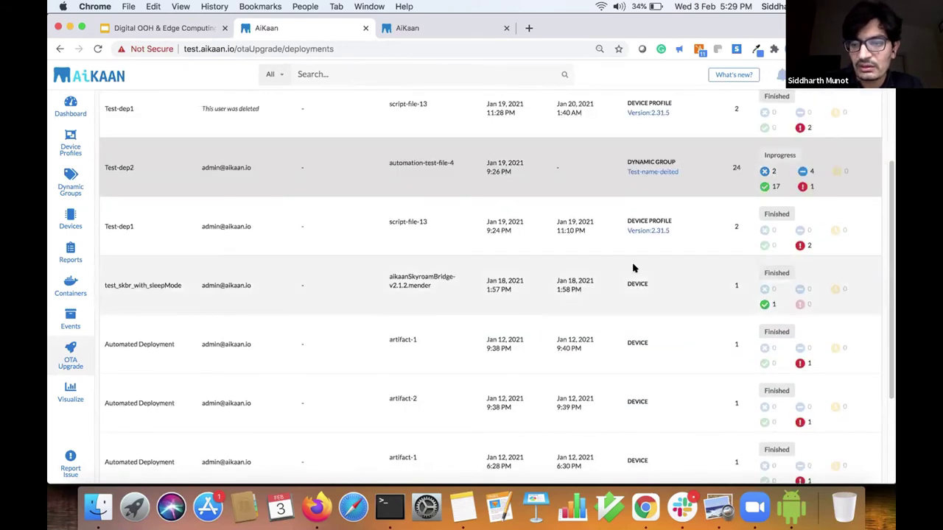
left_click(520, 177)
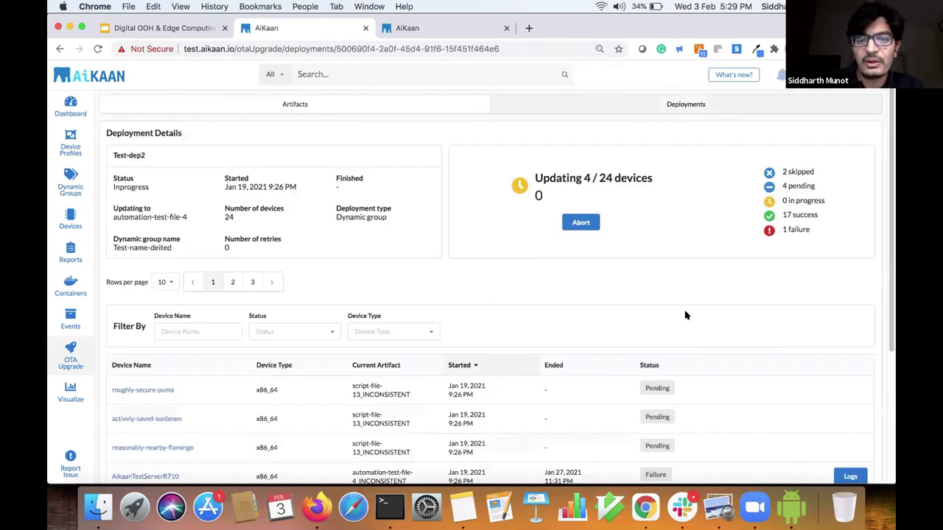
- Examine the Test-dep2 deployment's details, highlighting its total devices, elapsed time, pending count and failure count
scroll(685, 316, "down", 1)
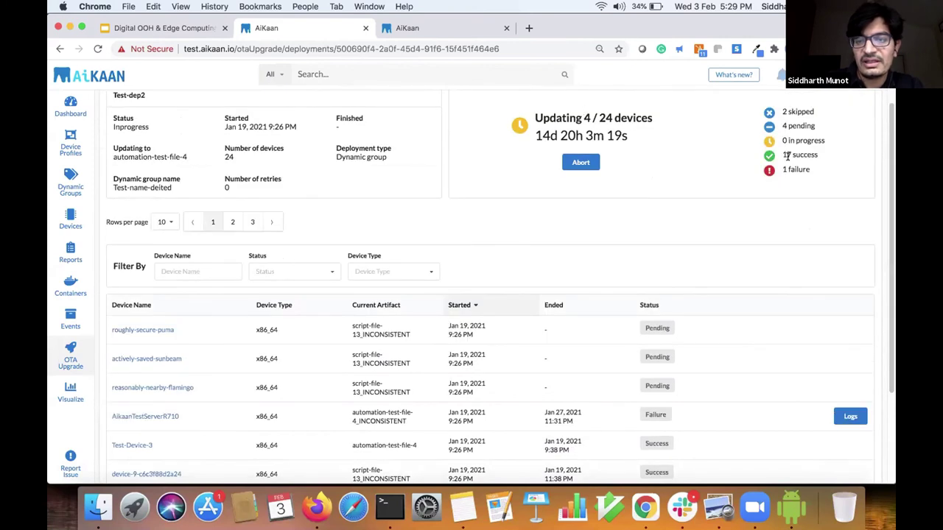
left_click_drag(597, 118, 655, 120)
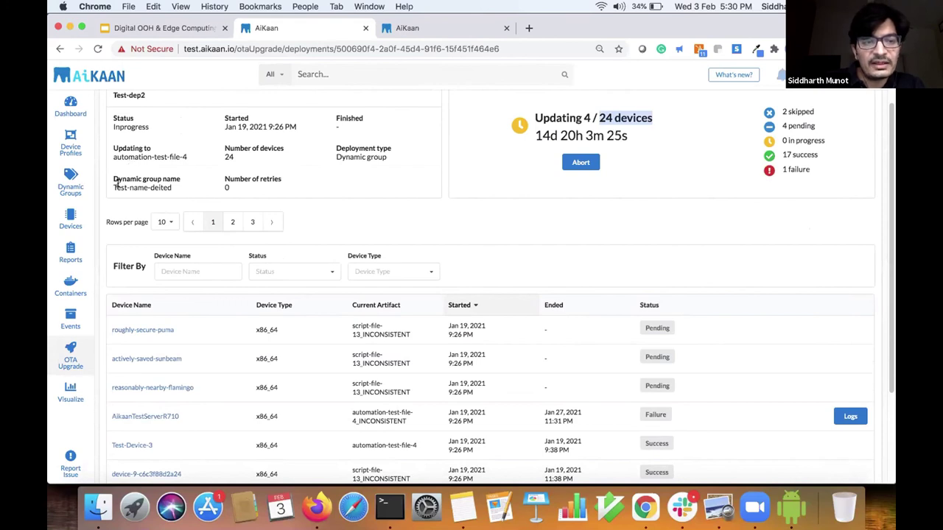
left_click_drag(536, 137, 577, 133)
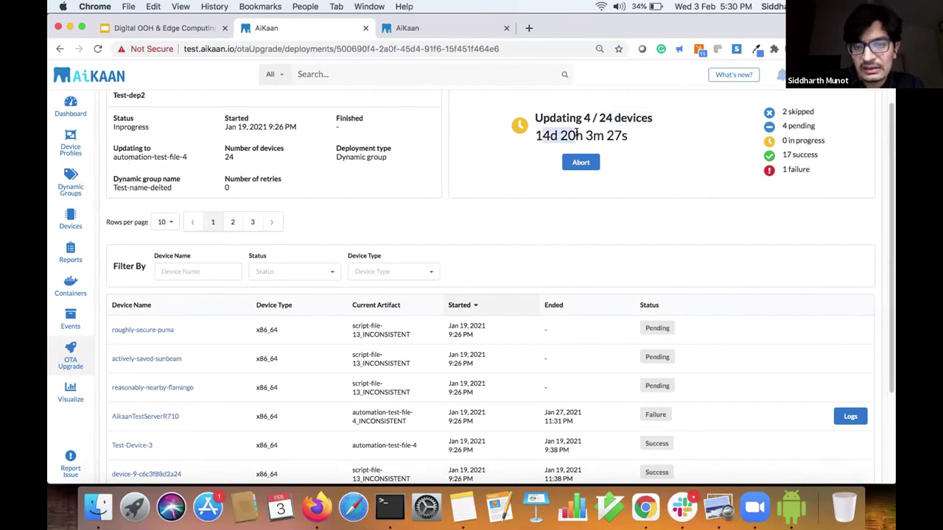
left_click_drag(787, 126, 815, 128)
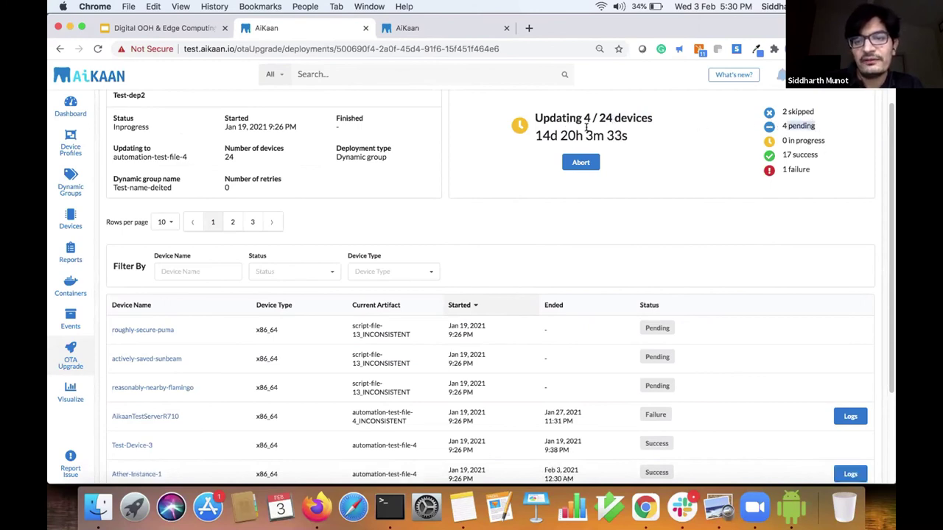
left_click_drag(778, 155, 811, 170)
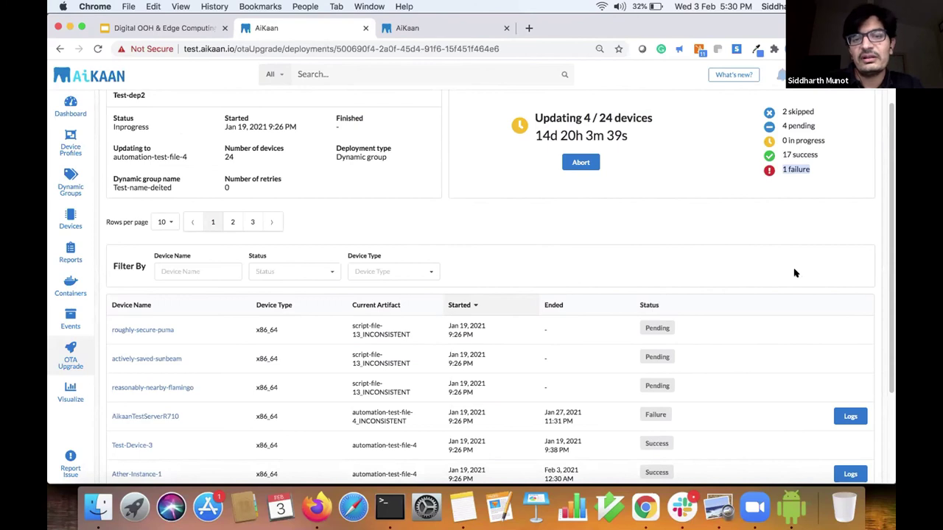
scroll(795, 271, "up", 2)
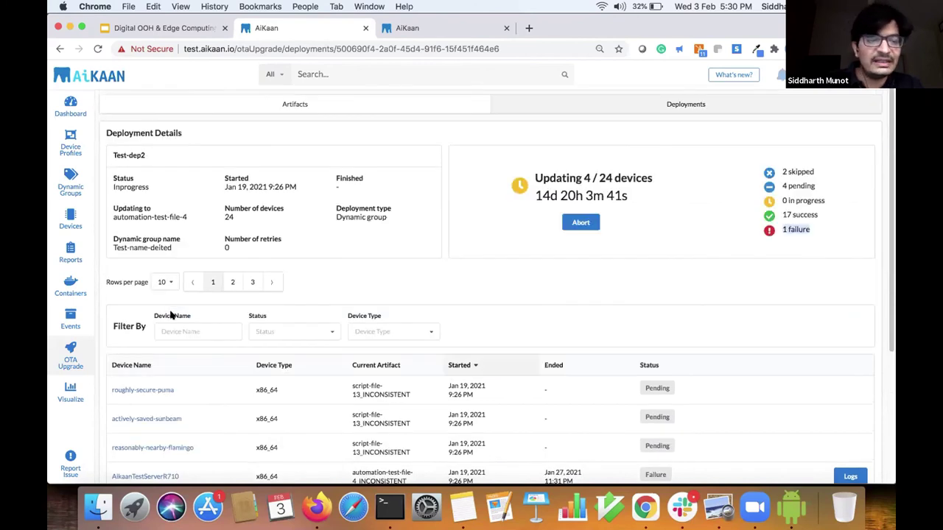
- Open the platform-wide events list and limit its timeline to the last day
left_click(67, 321)
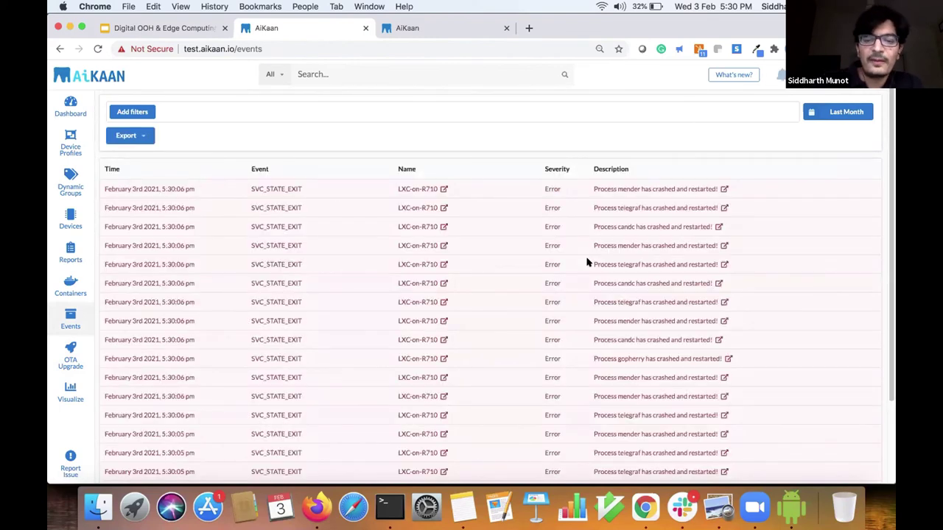
left_click(830, 114)
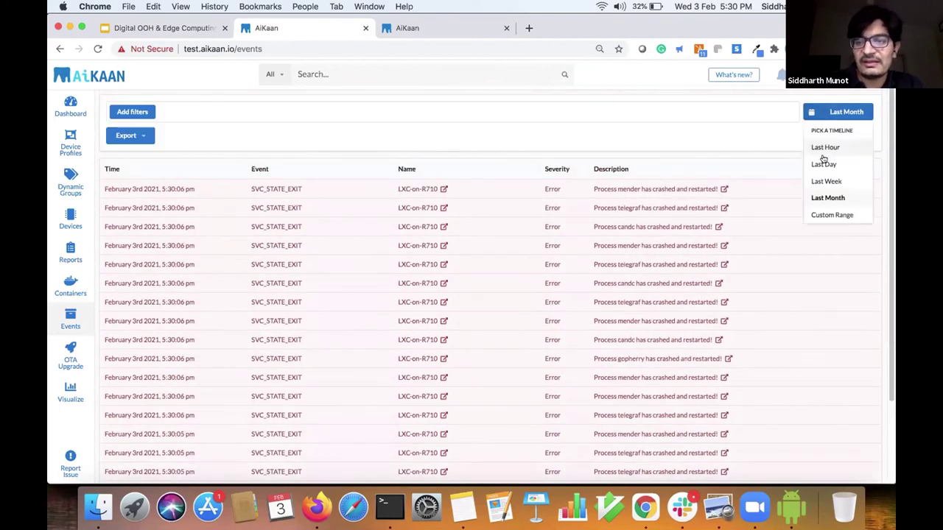
left_click(824, 163)
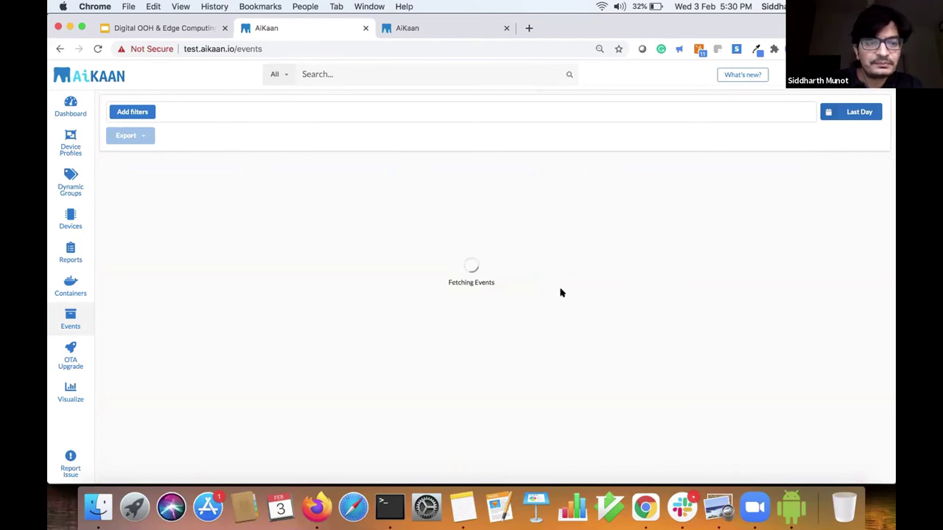
- Generate a report of CPU Load Usage and Device Uptime for the devices in the ScaleTestDevices profile
left_click(69, 256)
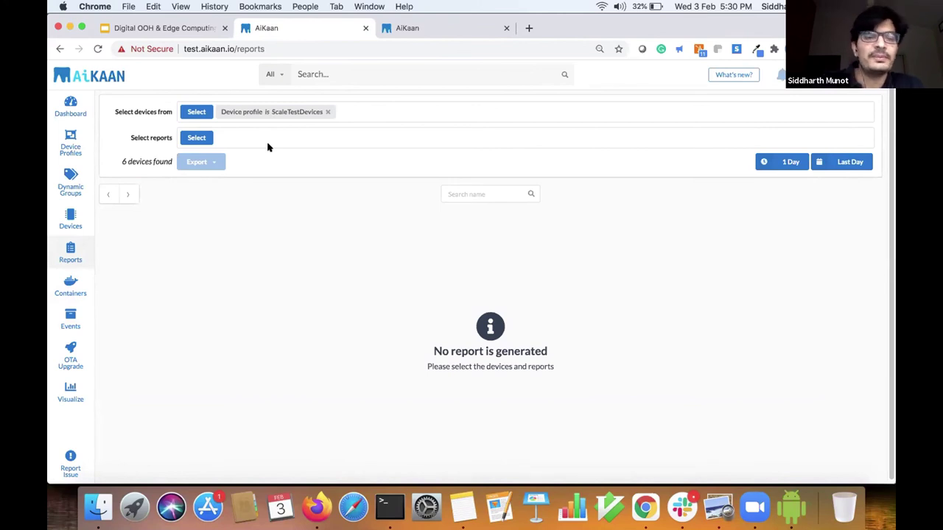
left_click(196, 138)
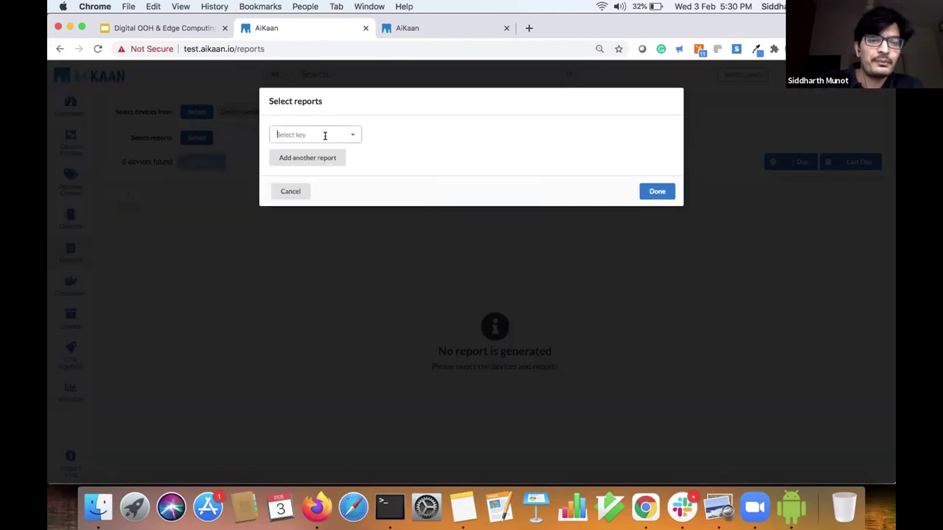
left_click(324, 135)
left_click(316, 169)
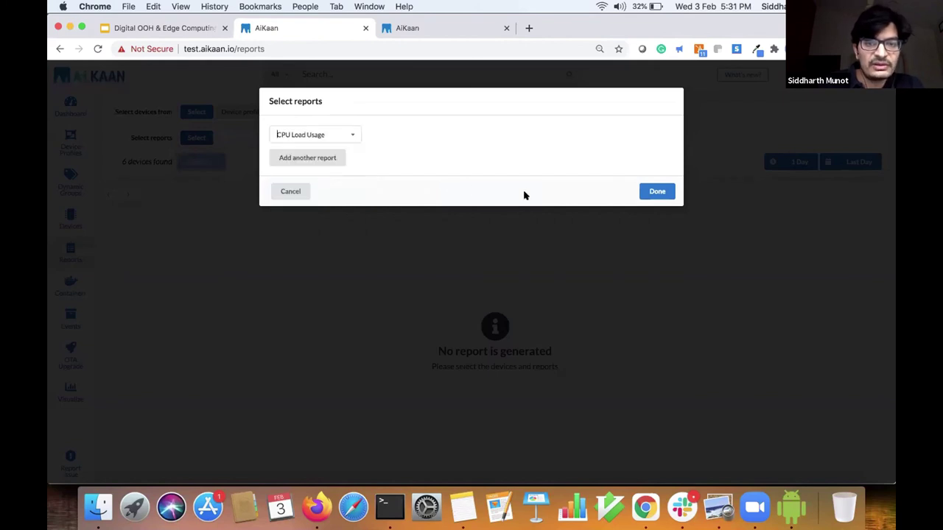
left_click(307, 158)
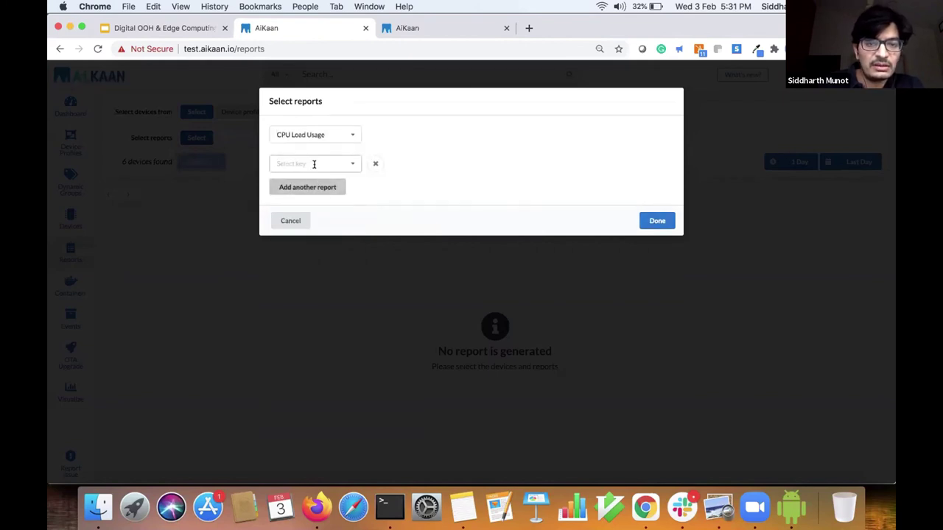
left_click(310, 165)
left_click(311, 231)
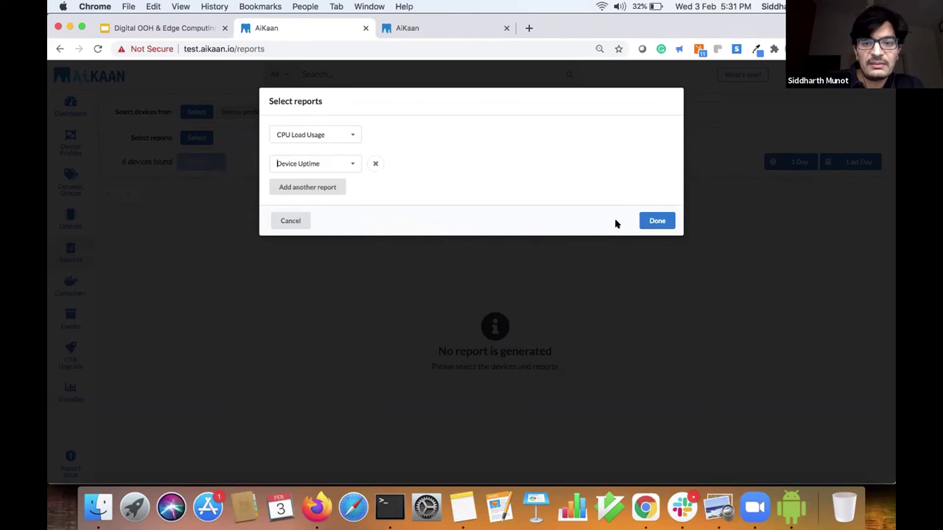
left_click(657, 221)
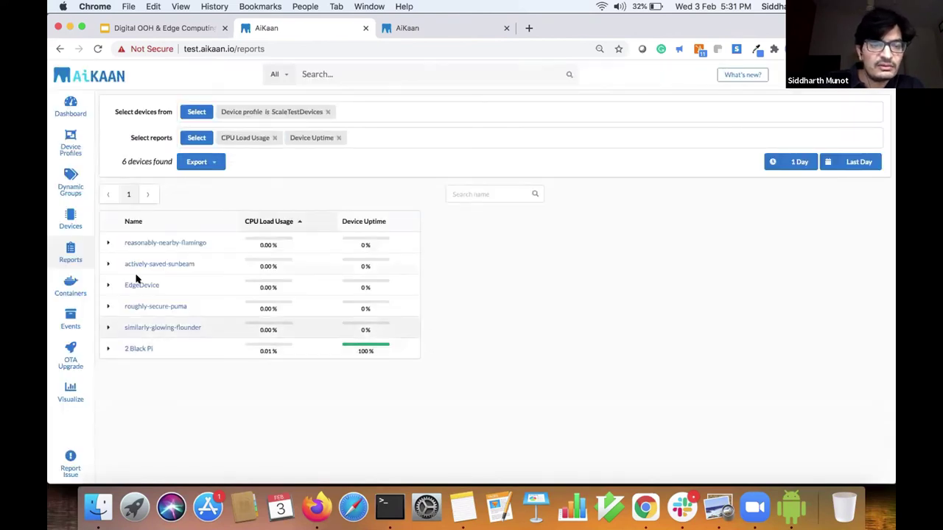
- Expand the 2 Black Pi device's report entry and return to the main dashboard
left_click(107, 349)
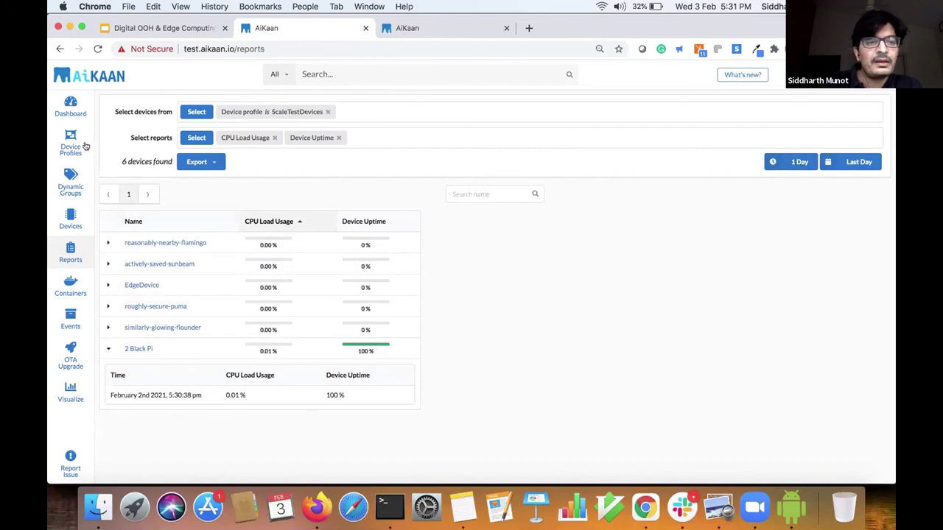
left_click(68, 103)
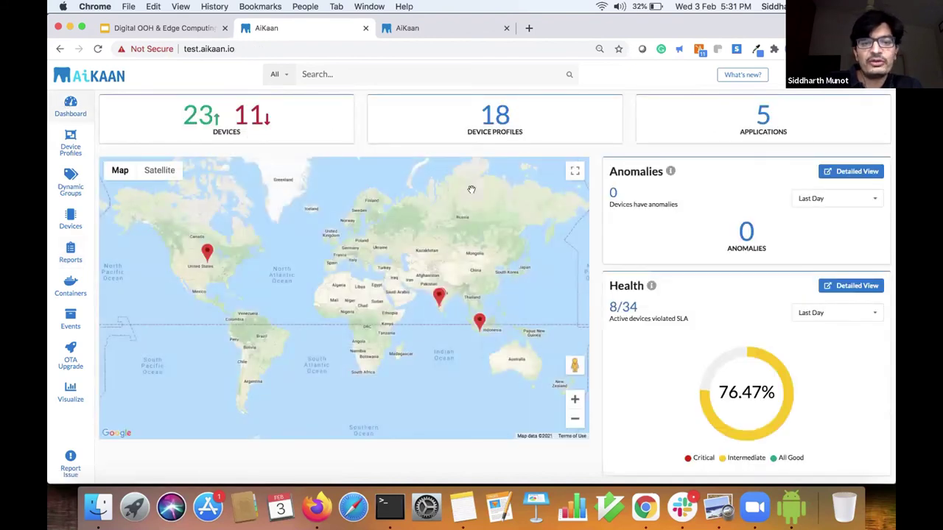